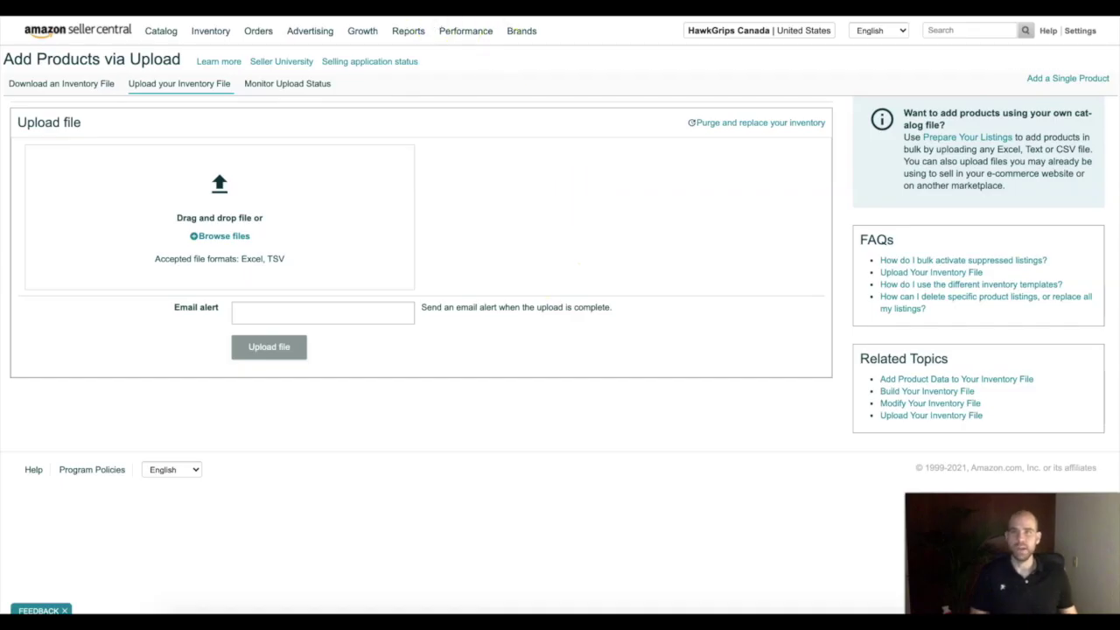
Open the Download an Inventory File page in Seller Central.
left_click(70, 84)
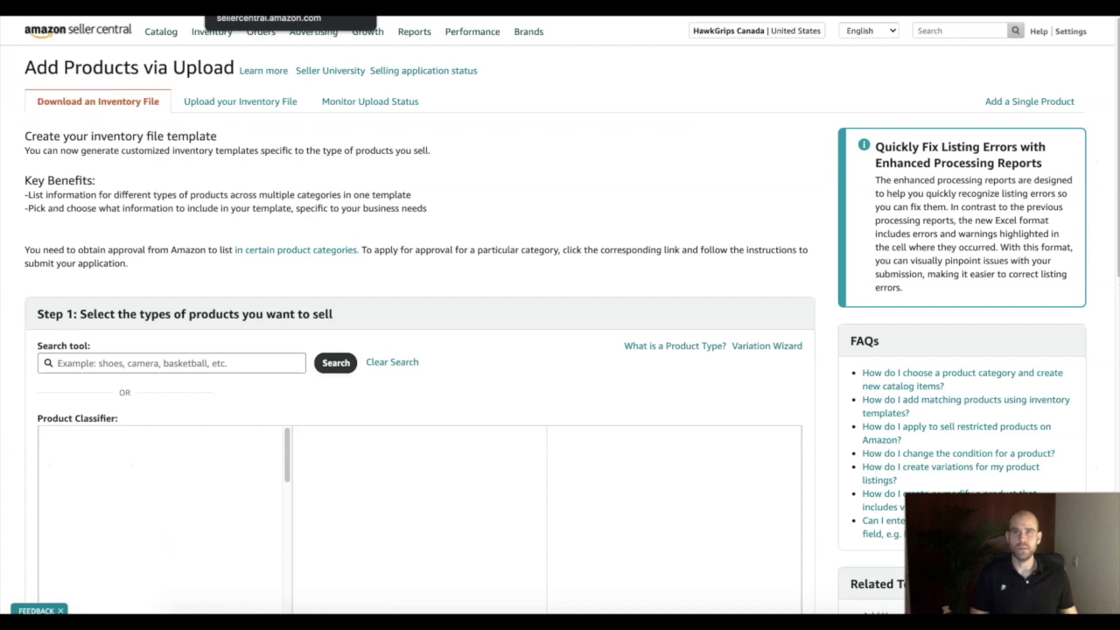
In the support case email, highlight PartialUpdate on the update_delete line.
key("ctrl+shift+Tab")
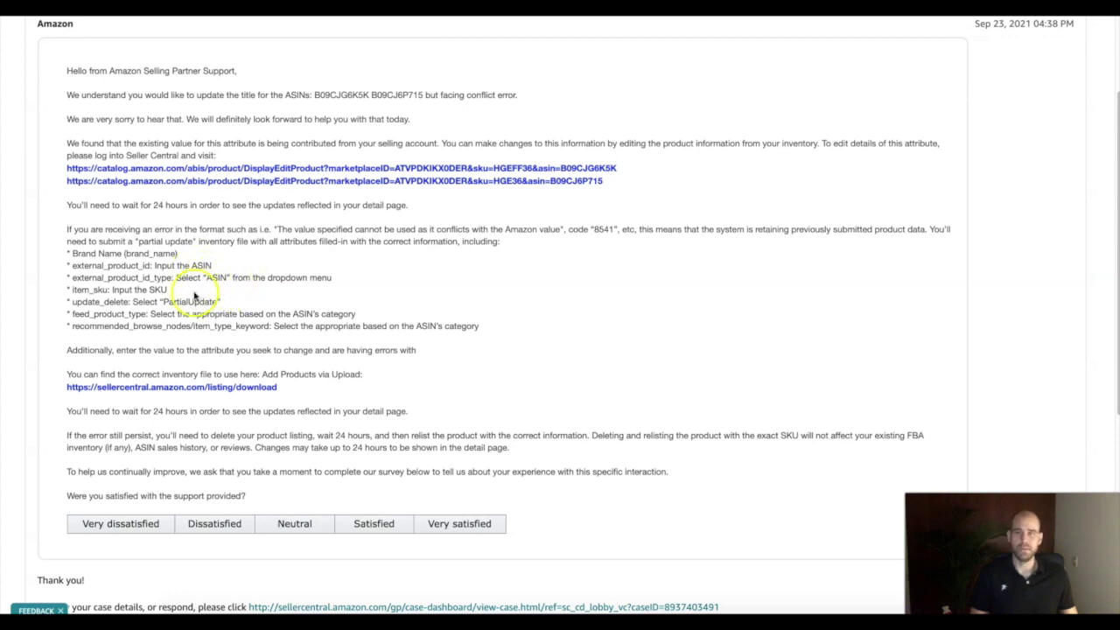
left_click_drag(159, 301, 217, 301)
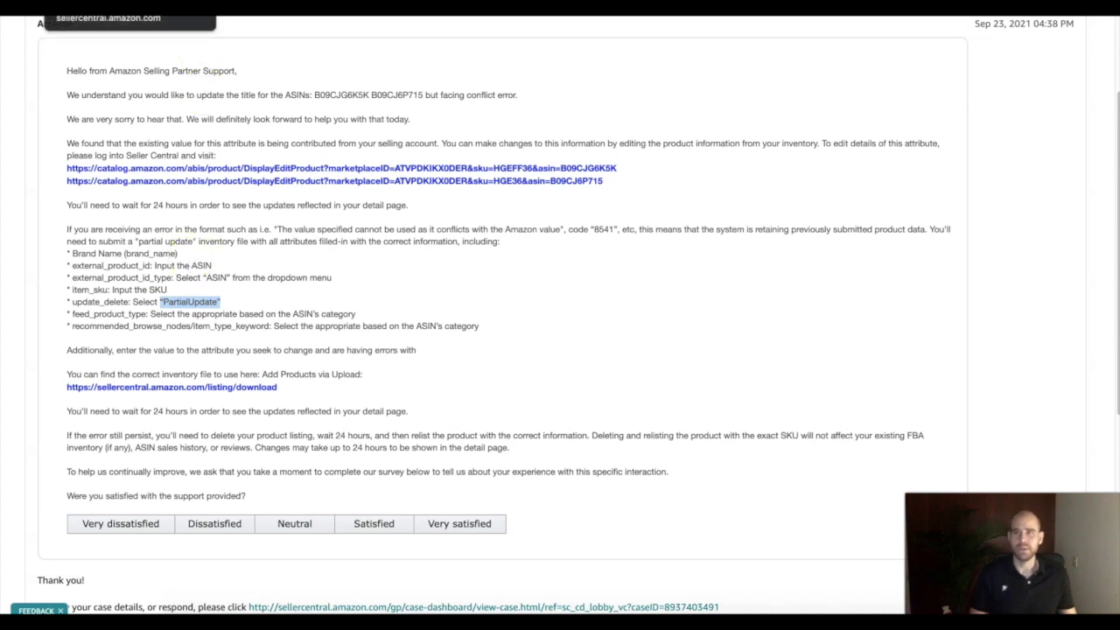
Back in the template builder, search product types for 'massage lotions'.
left_click(129, 7)
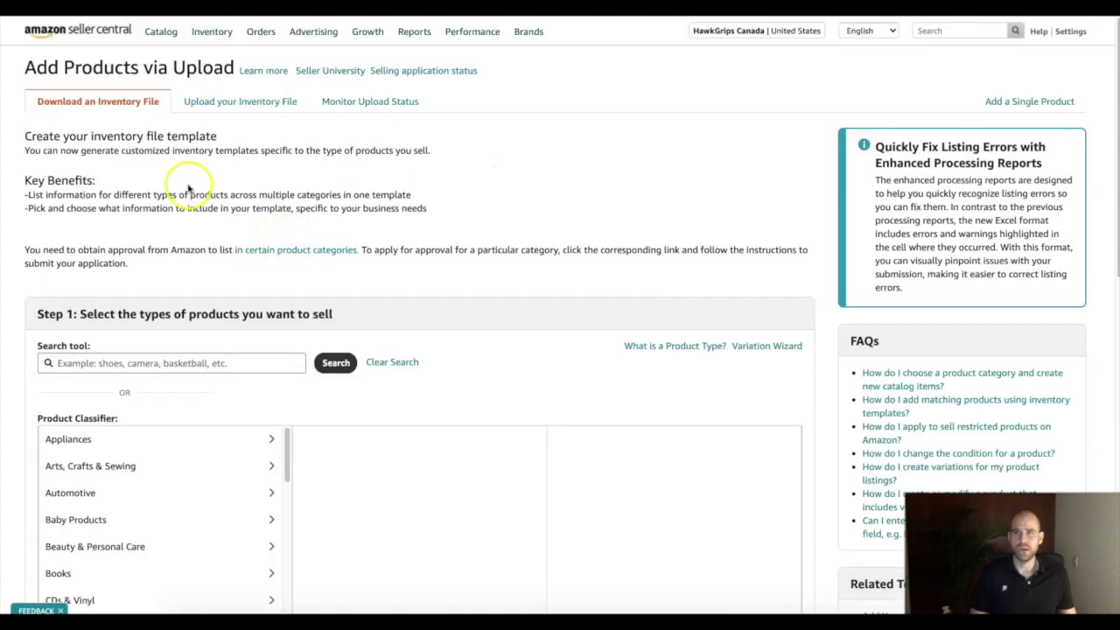
scroll(381, 182, "down", 3)
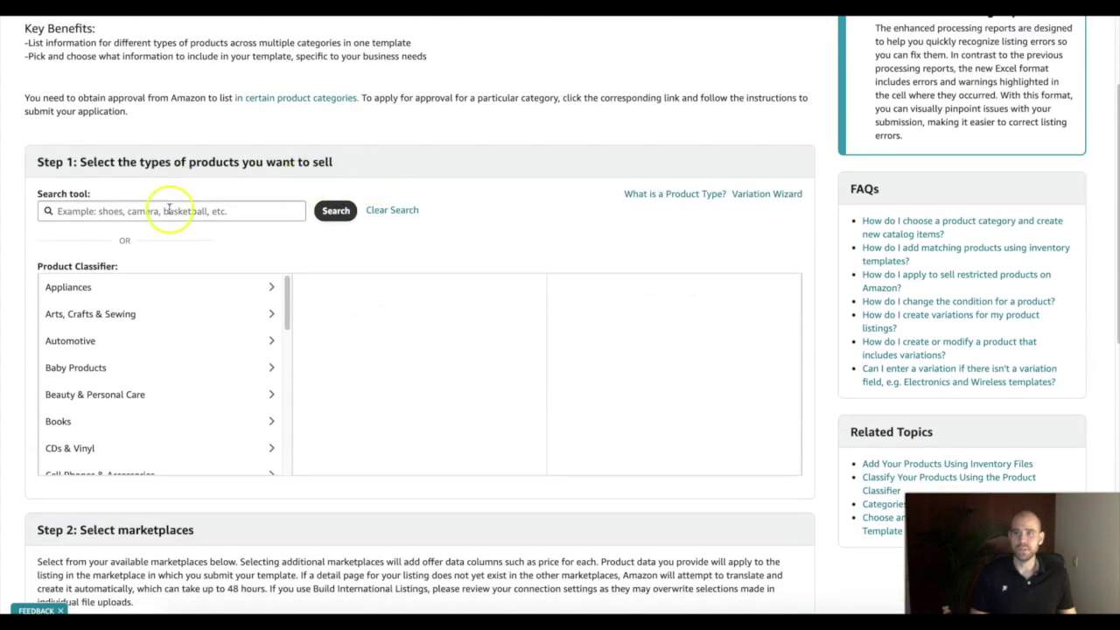
scroll(173, 205, "down", 3)
scroll(188, 201, "up", 3)
left_click(183, 219)
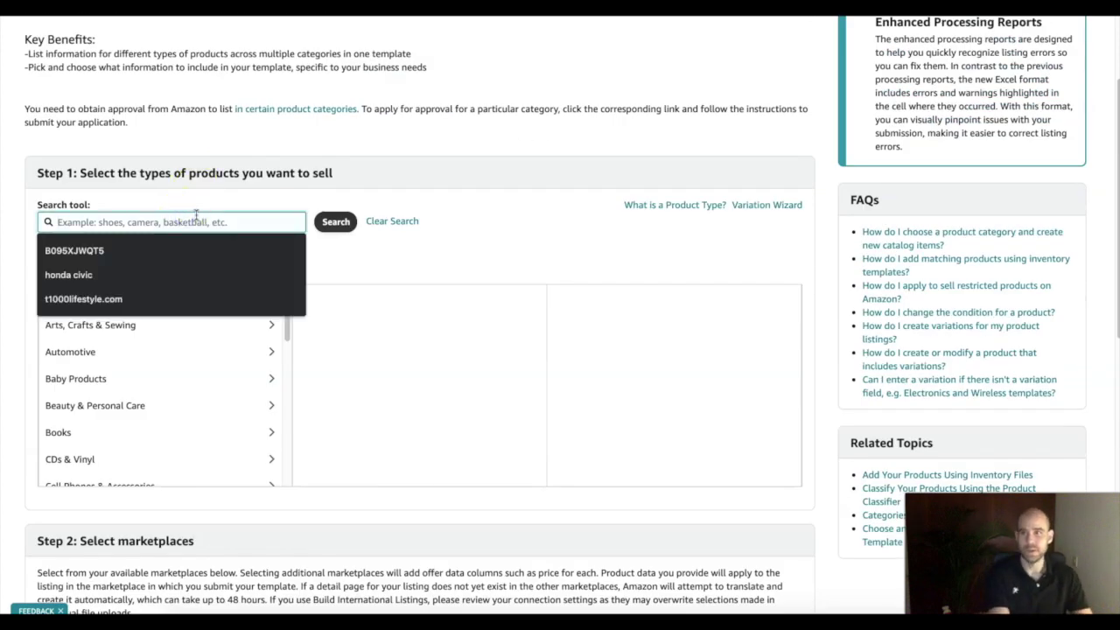
type("massage lotions")
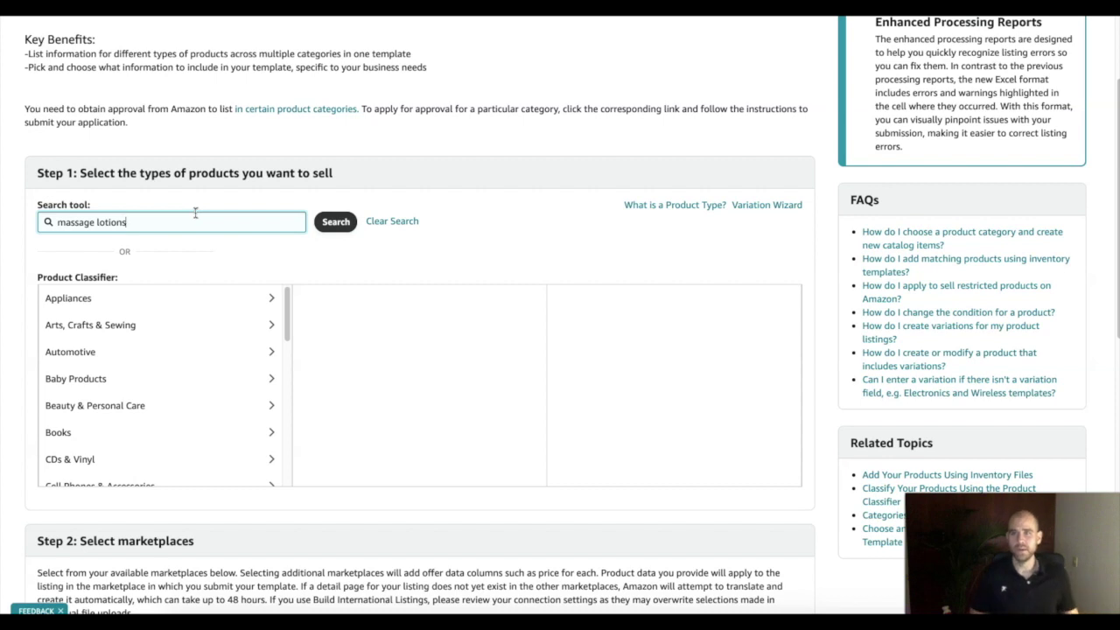
left_click(335, 224)
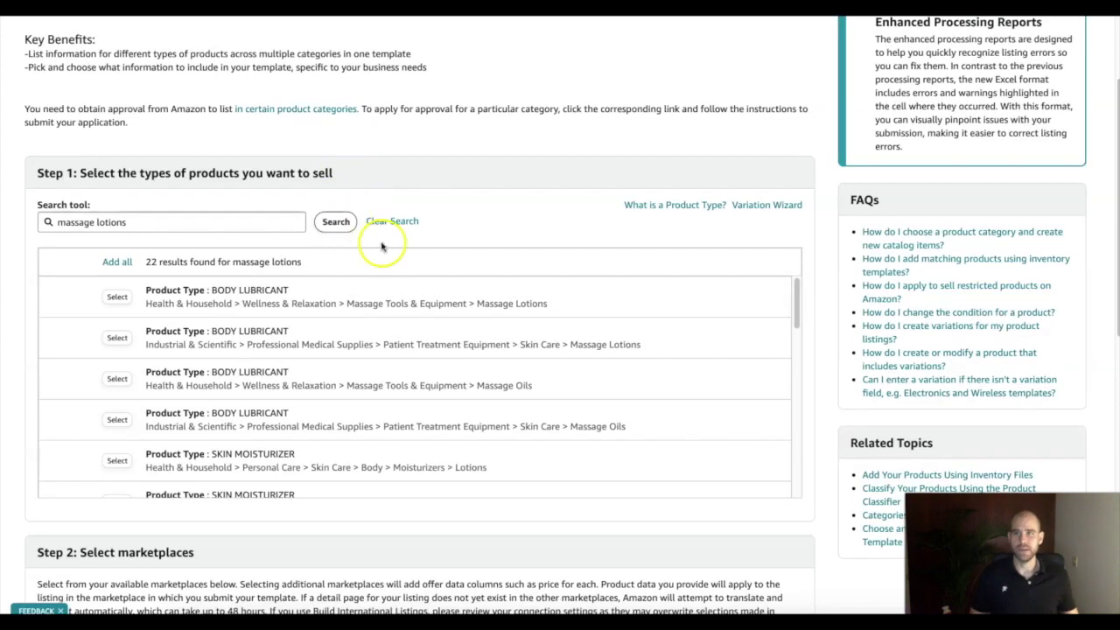
Select the Industrial & Scientific Massage Lotions (BODY LUBRICANT) classification and review the following steps.
scroll(385, 247, "down", 1)
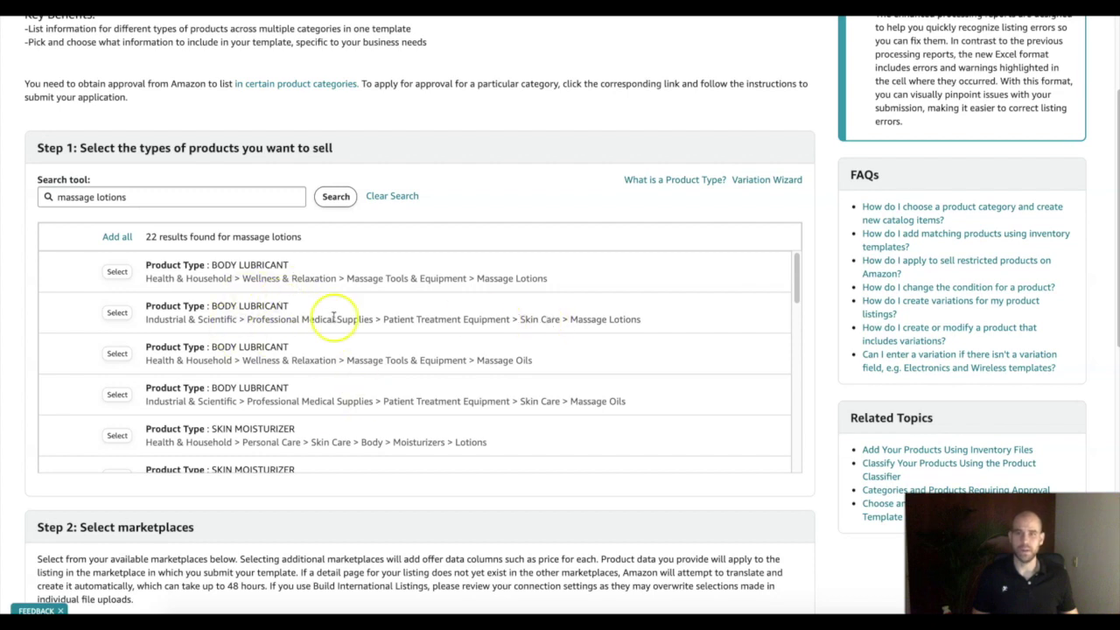
scroll(284, 316, "down", 5)
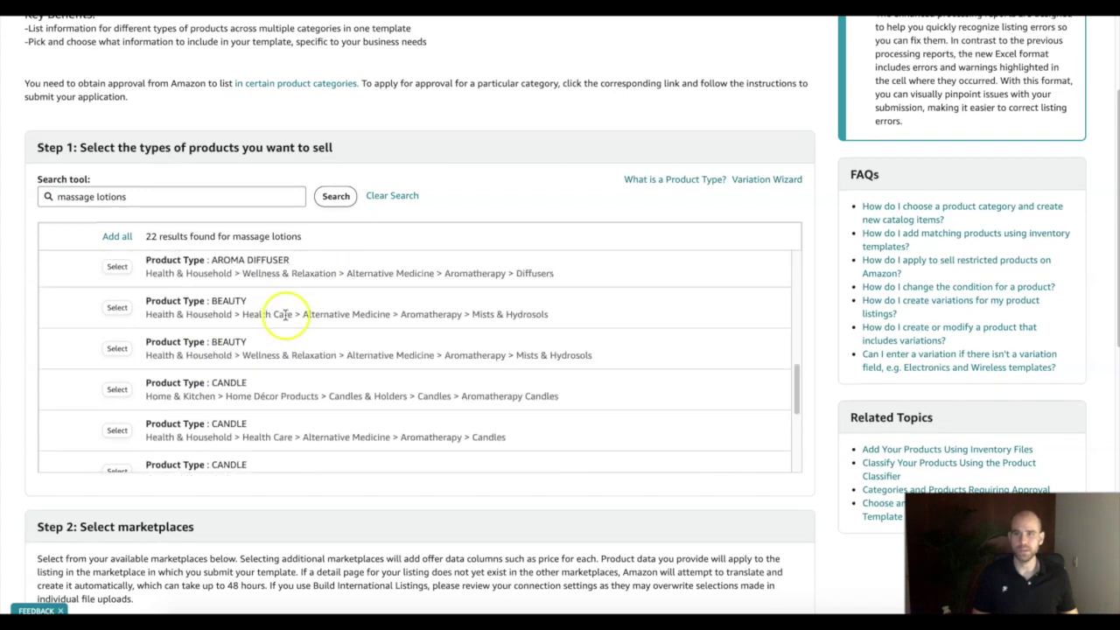
scroll(18, 311, "down", 1)
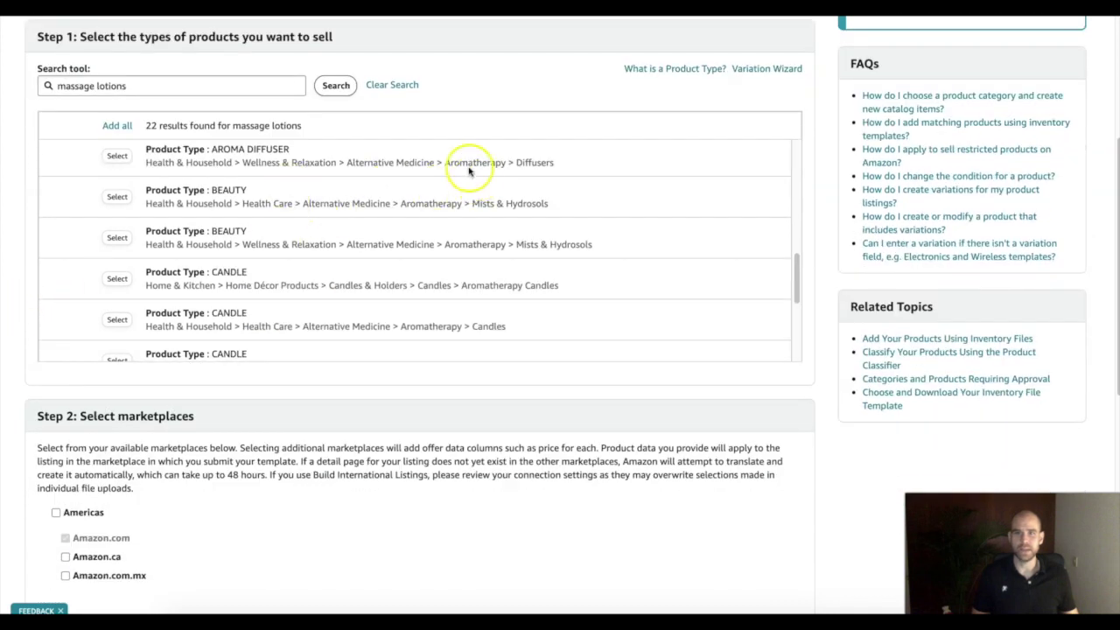
scroll(468, 176, "up", 5)
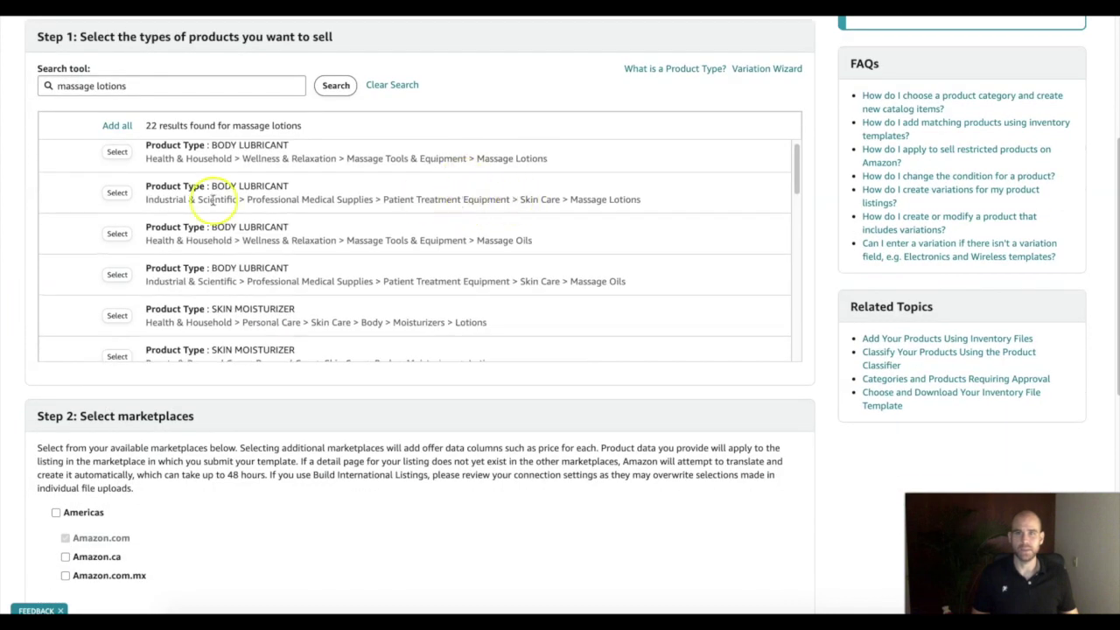
left_click(118, 192)
scroll(87, 249, "down", 1)
scroll(9, 271, "down", 1)
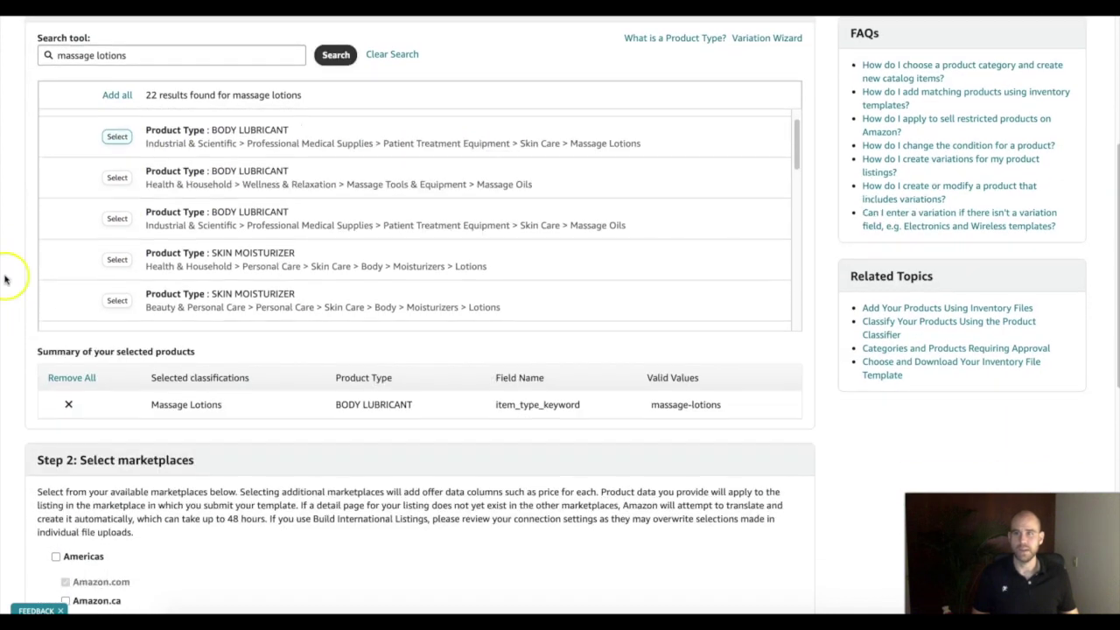
scroll(4, 278, "down", 3)
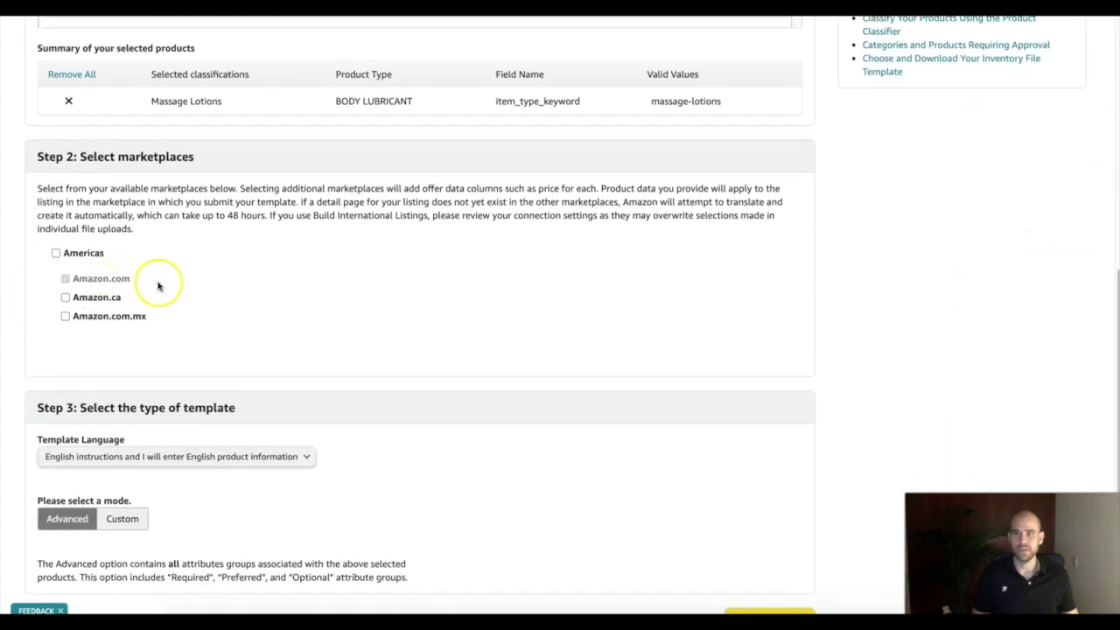
scroll(160, 289, "down", 3)
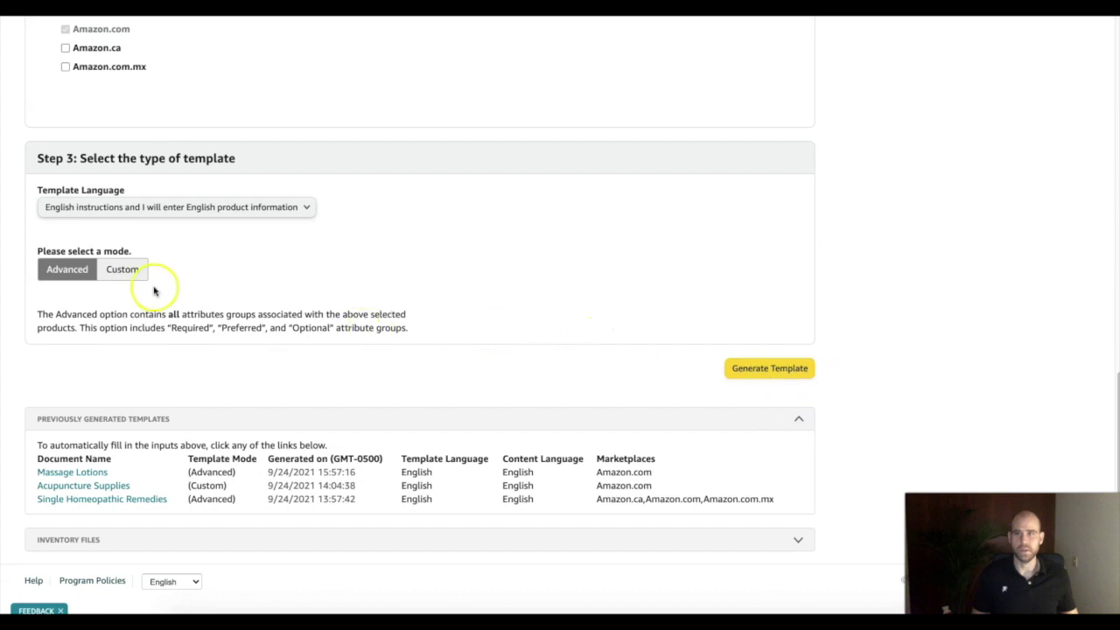
scroll(525, 231, "up", 15)
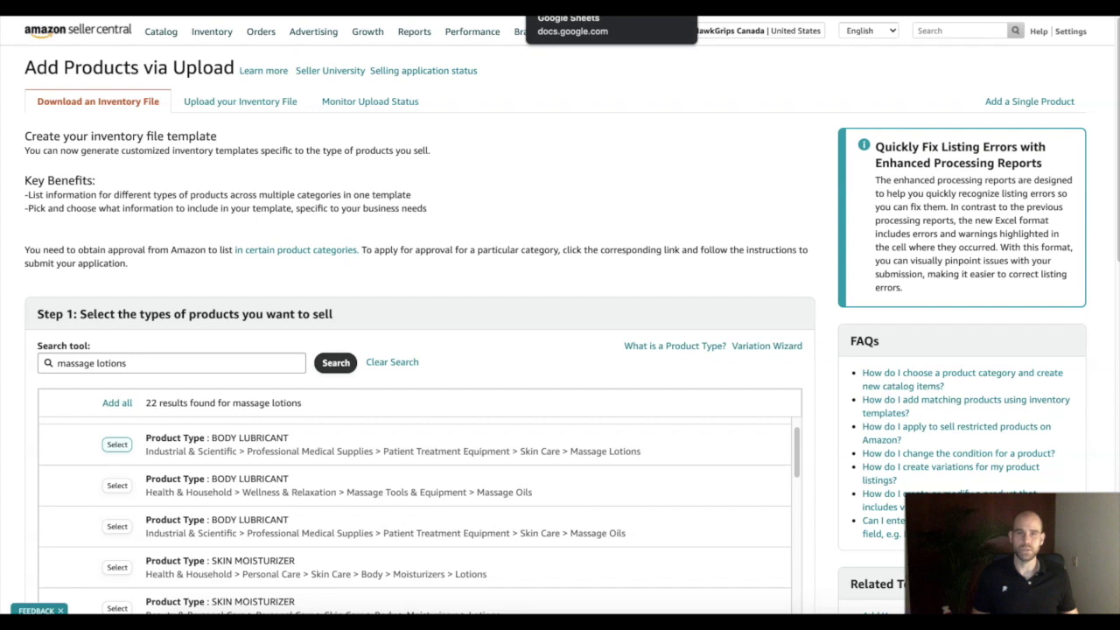
Set A4's product type to bodylubricant, checking it against the Valid Values sheet.
left_click(652, 15)
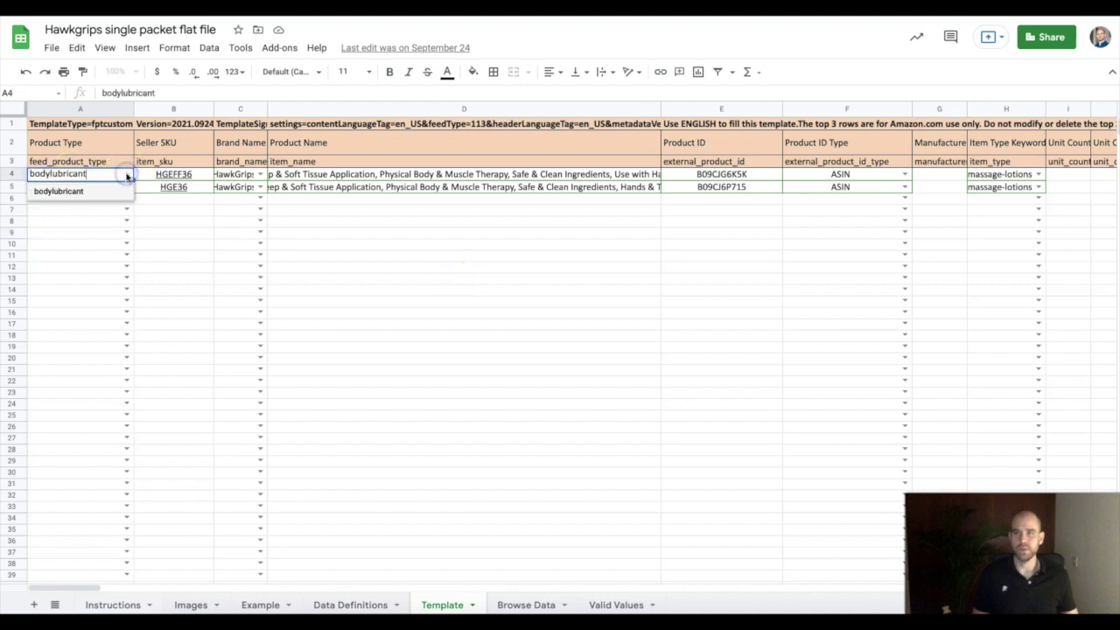
left_click(230, 223)
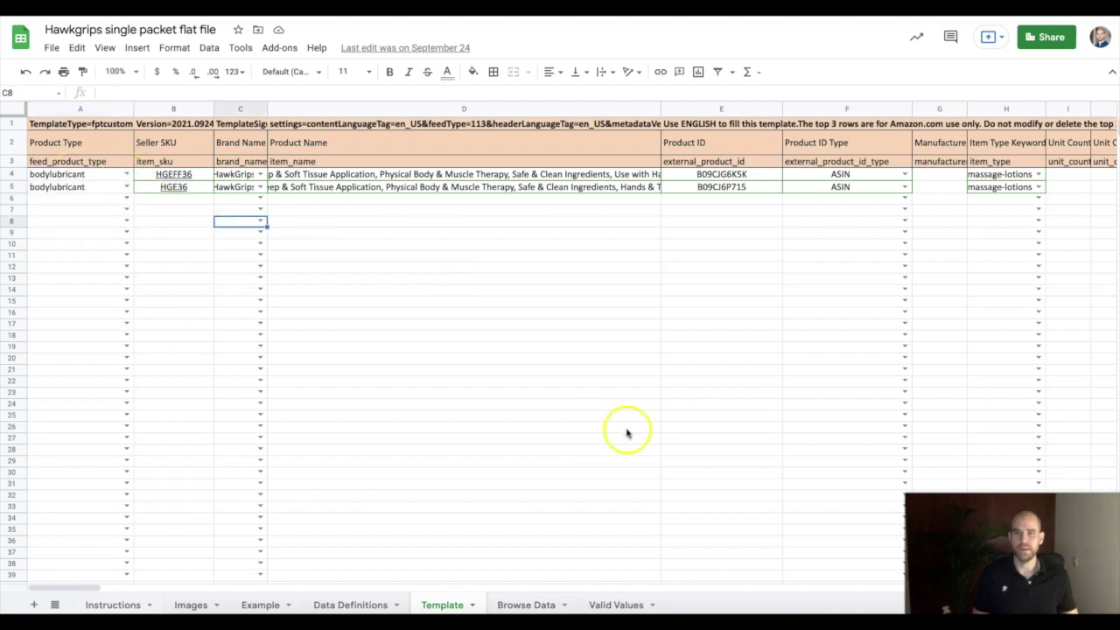
left_click(610, 603)
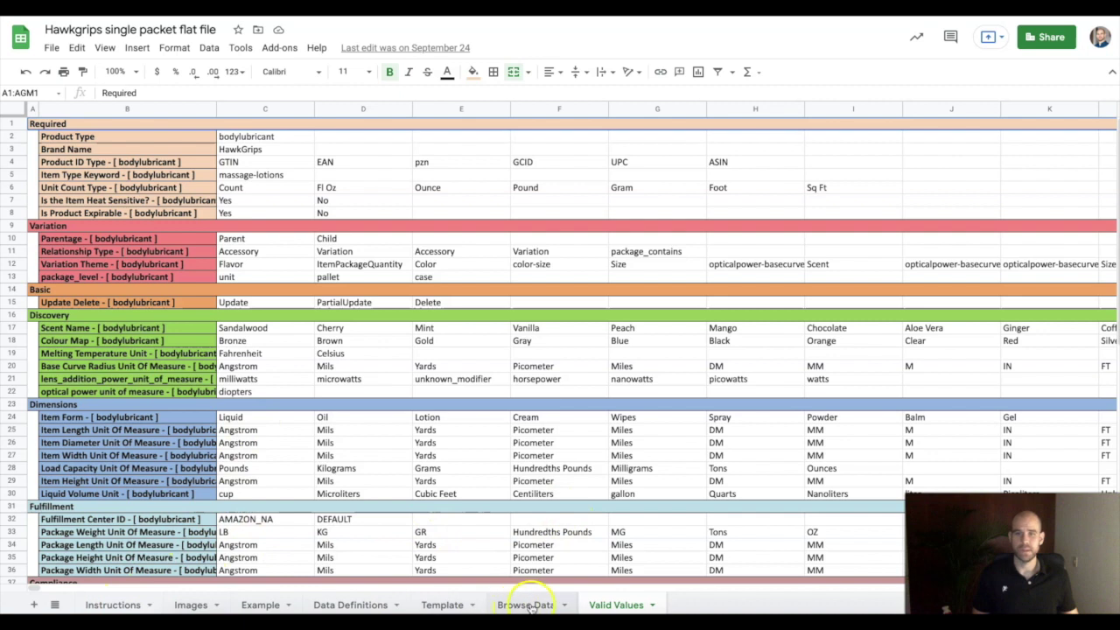
left_click(444, 605)
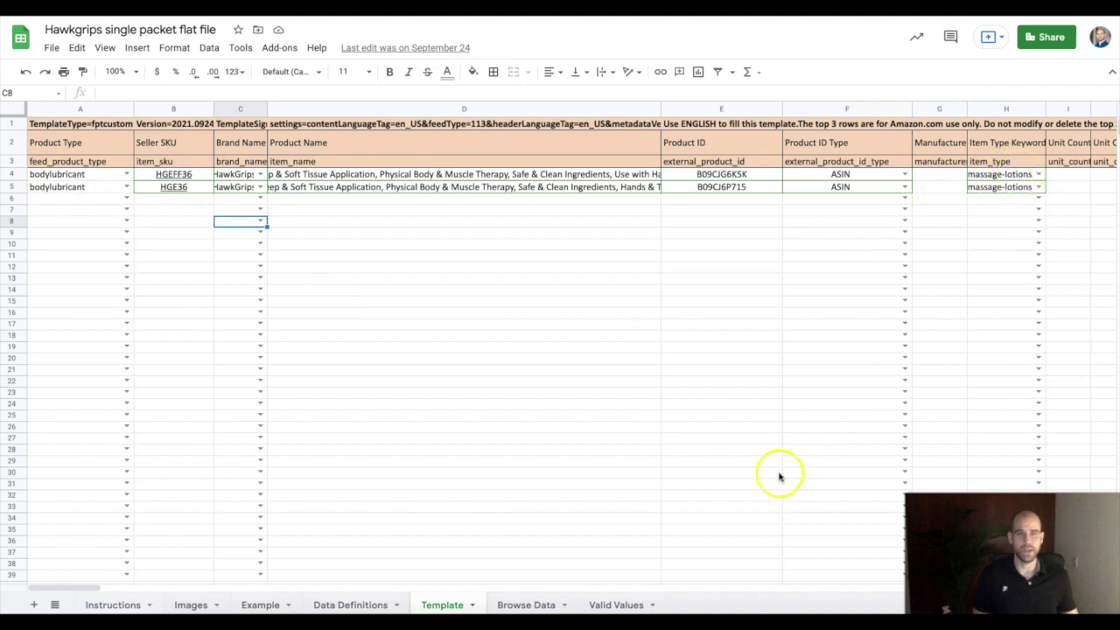
left_click(612, 604)
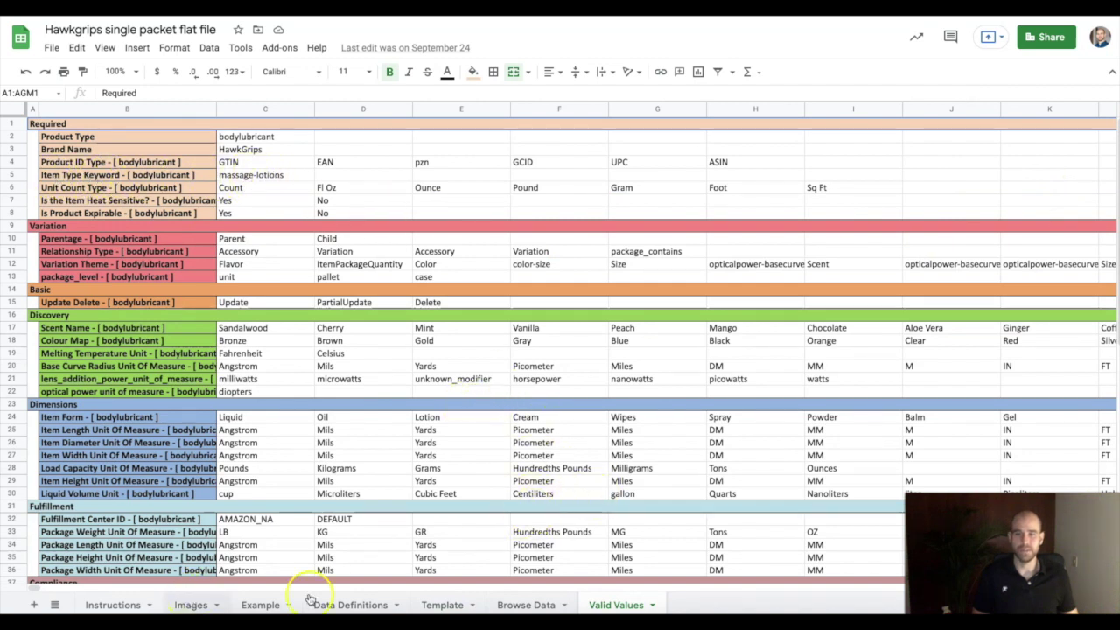
left_click(449, 602)
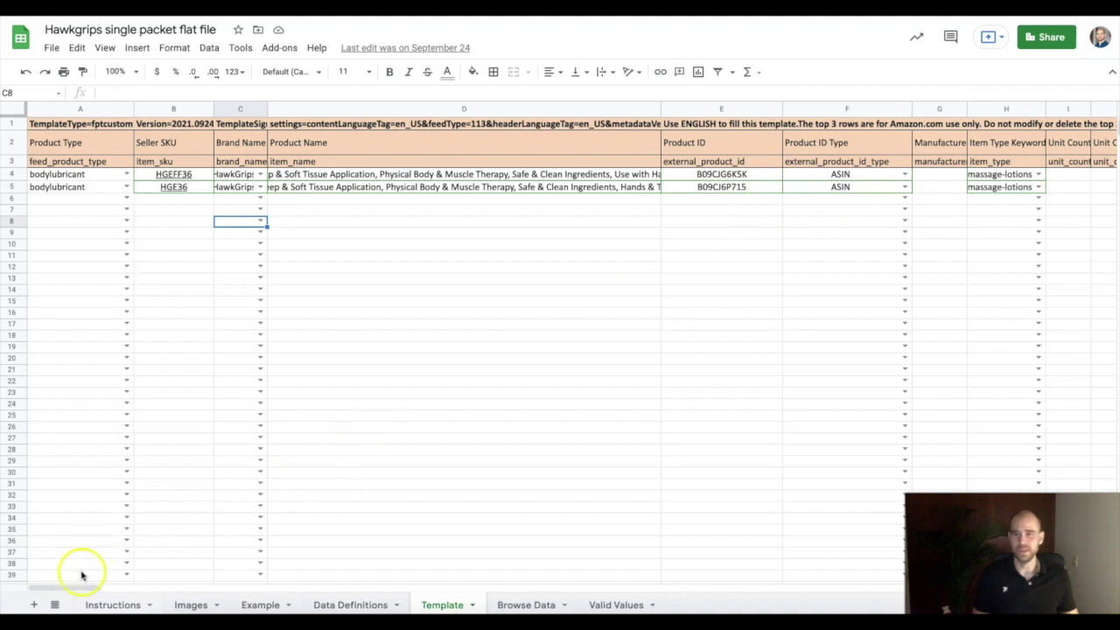
Scroll across to the update_delete column showing PartialUpdate for both rows.
left_click_drag(85, 589, 231, 587)
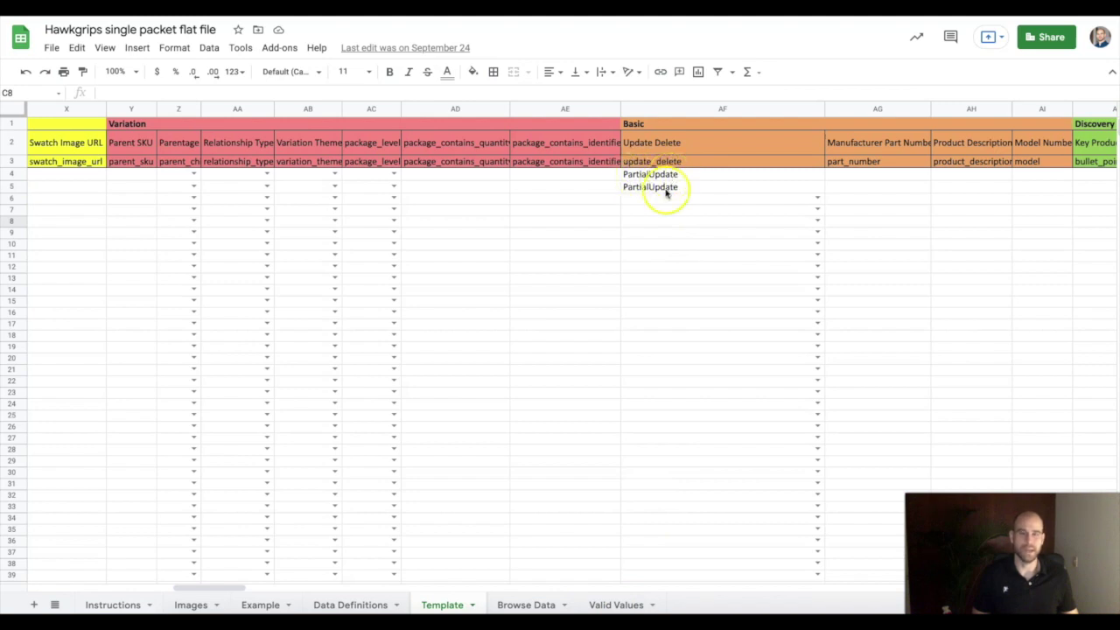
left_click_drag(238, 588, 286, 588)
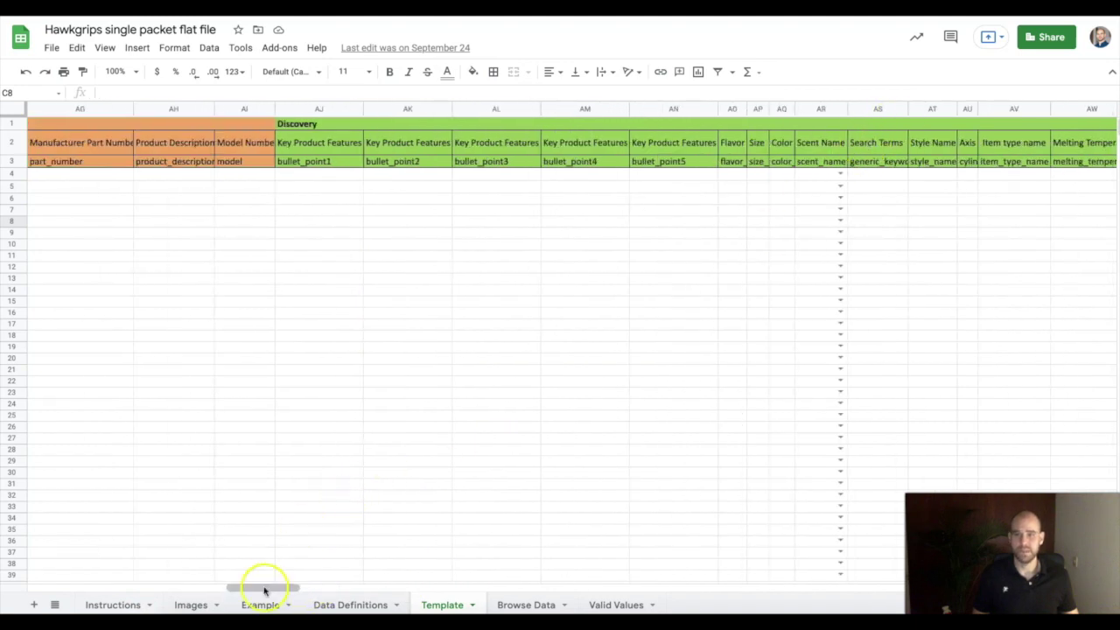
left_click_drag(264, 591, 50, 584)
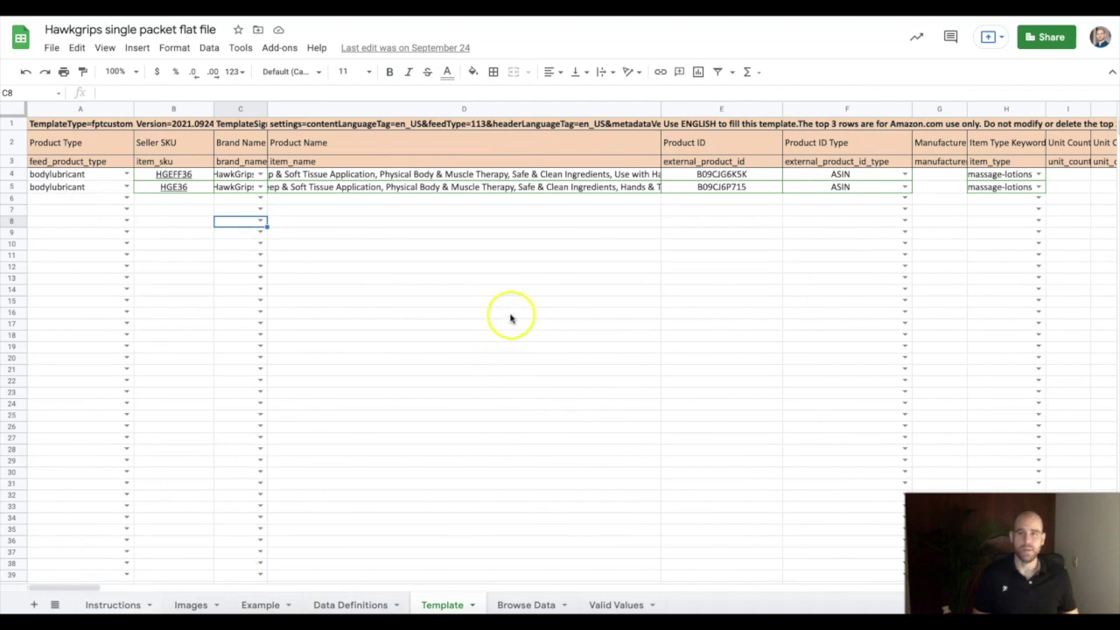
Download the flat file as Microsoft Excel (.xlsx) and return to Seller Central.
left_click(50, 49)
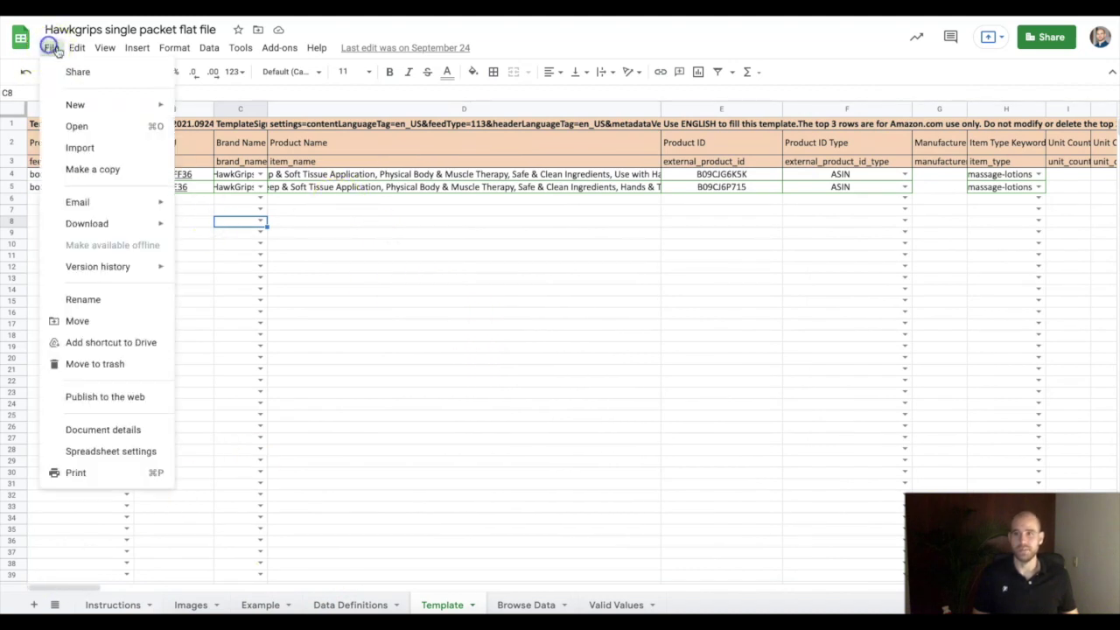
mouse_move(131, 229)
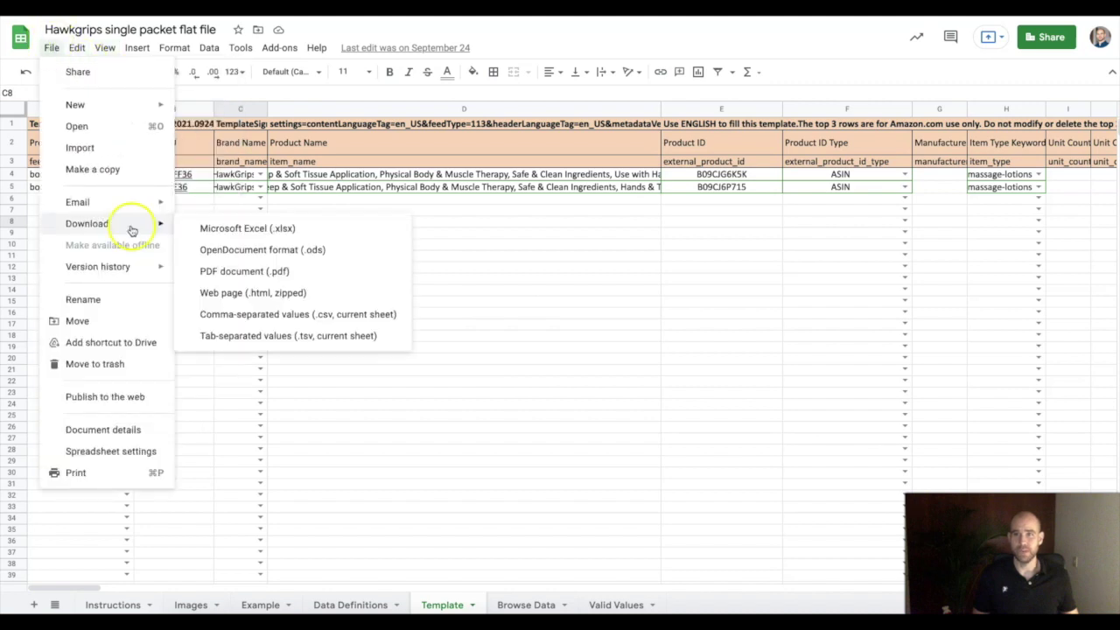
left_click(583, 234)
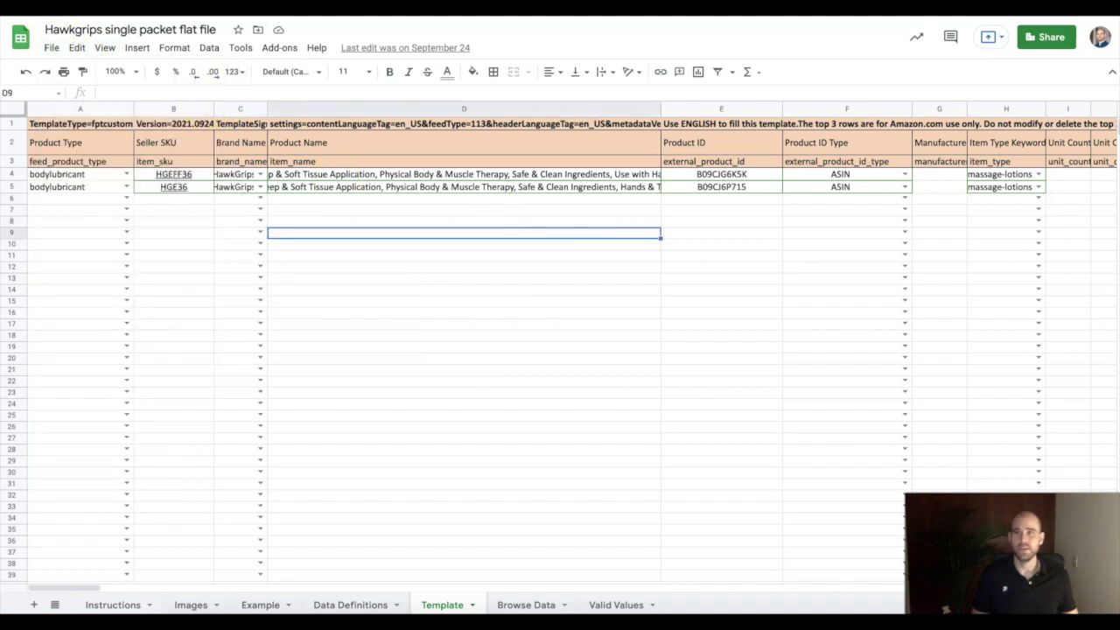
key("ctrl+Tab")
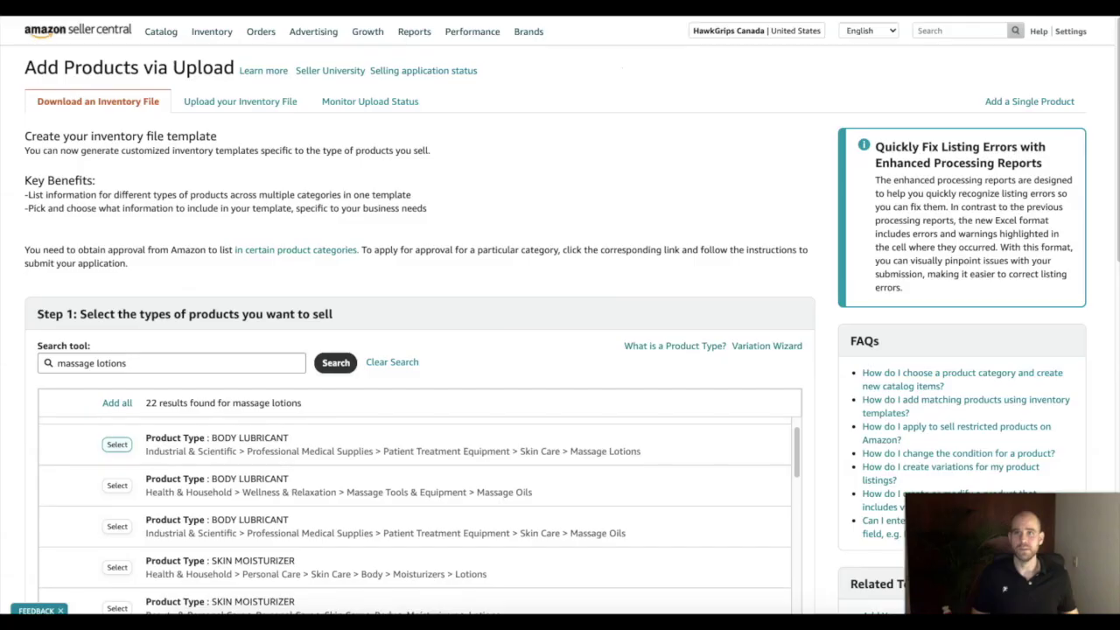
Upload Hawkgrips single packet flat file.xlsx on the Upload your Inventory File tab.
left_click(212, 104)
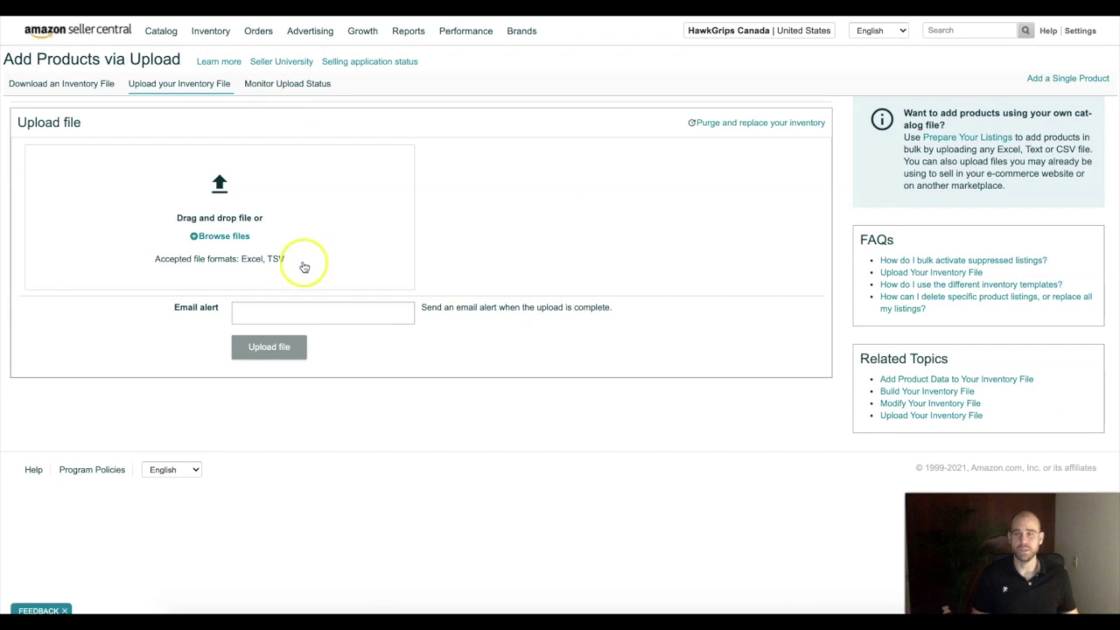
left_click(229, 238)
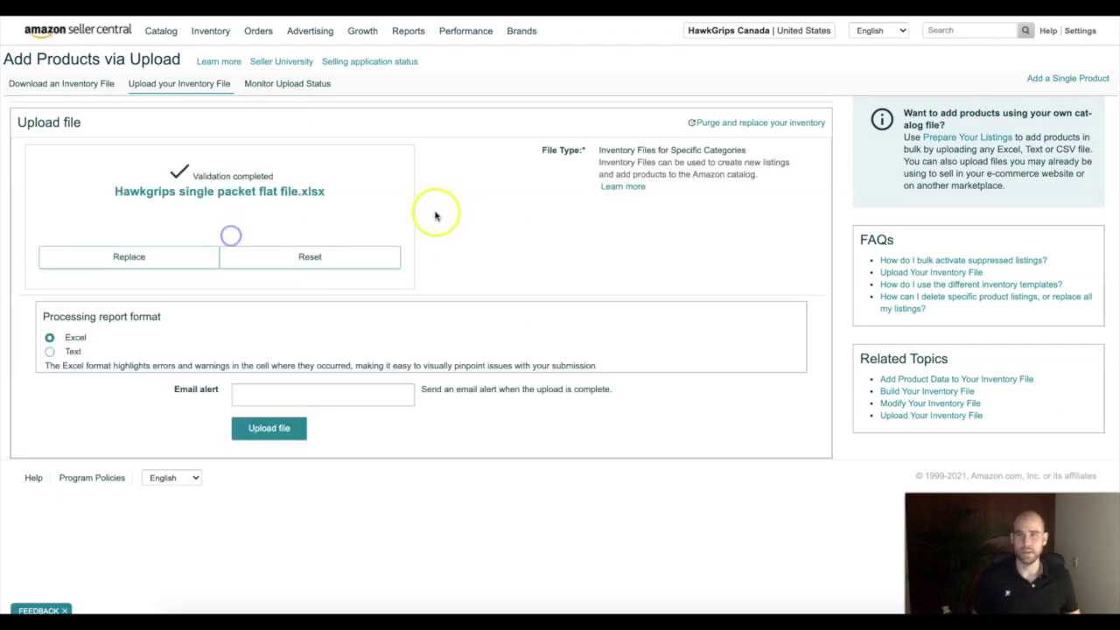